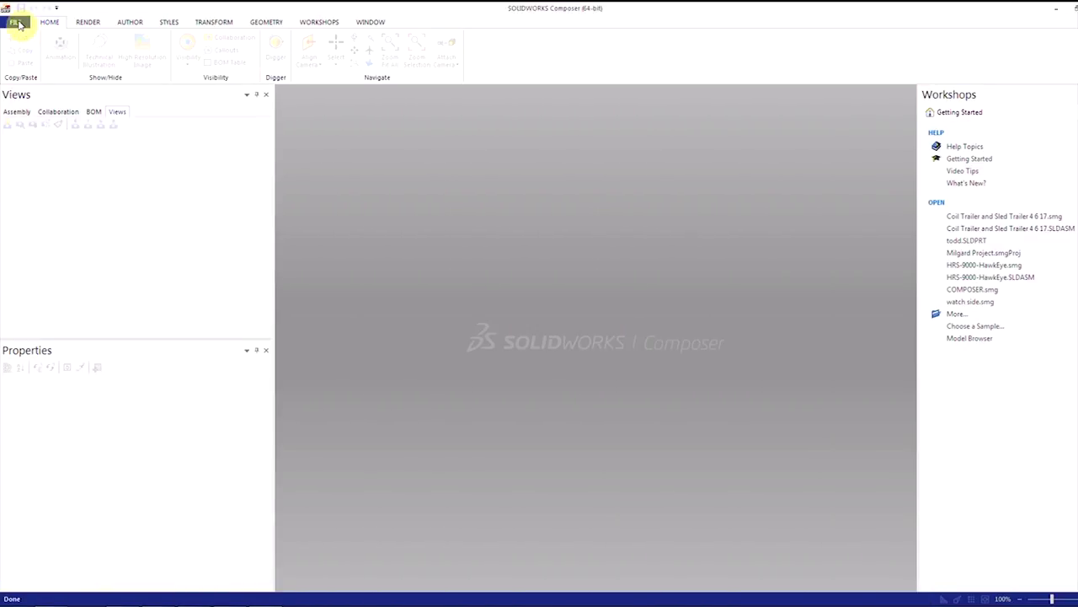
Import the SOLIDWORKS assembly watch side.SLDASM from the Components folder, merging it into a new document
{"action": "left_click", "coordinate": [15, 22]}
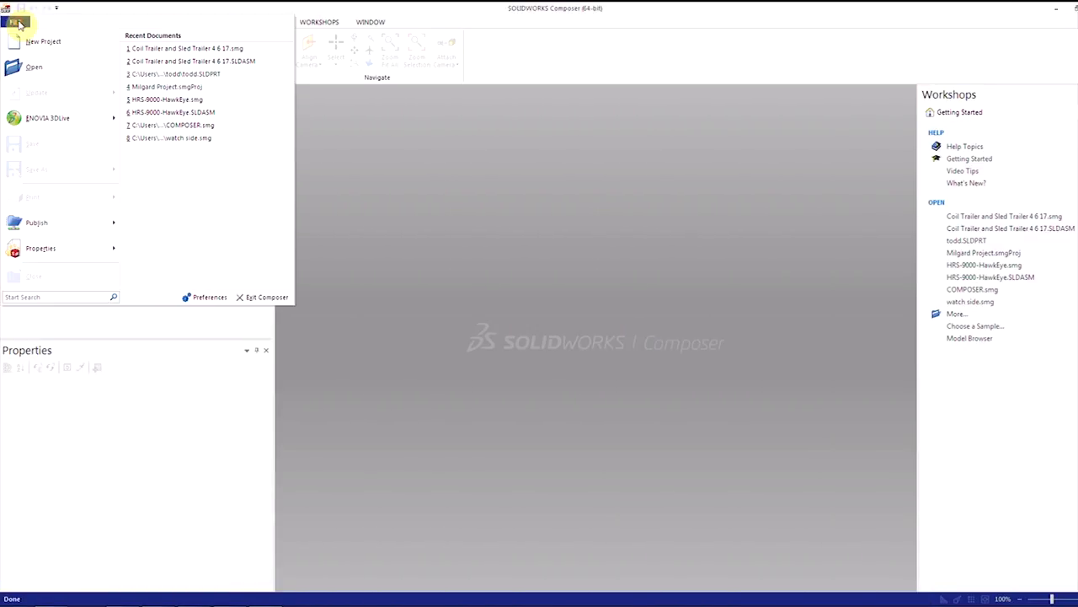
{"action": "left_click", "coordinate": [24, 67]}
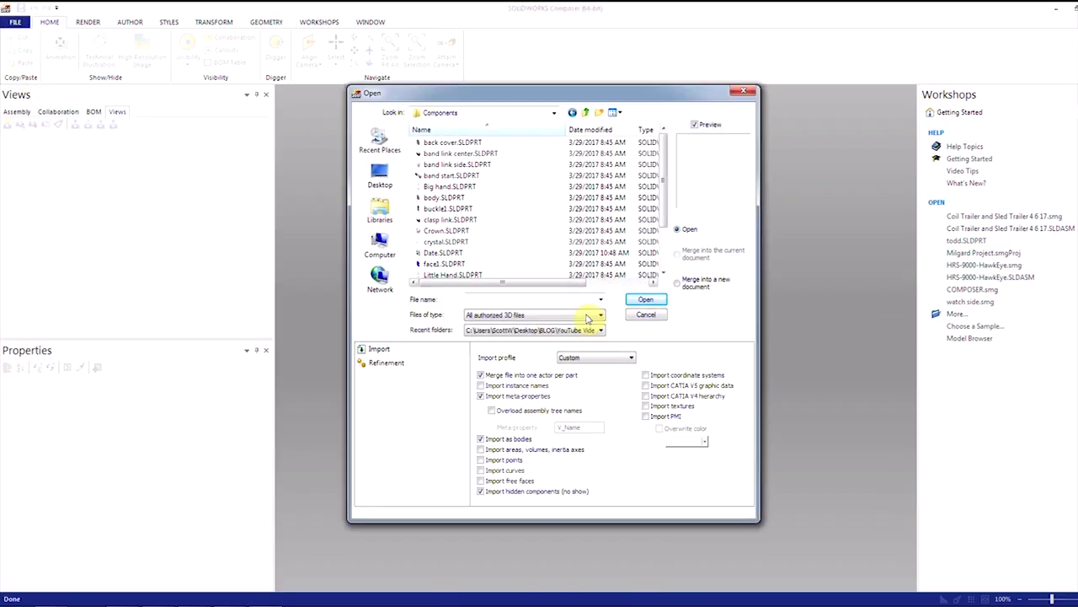
{"action": "left_click", "coordinate": [587, 315]}
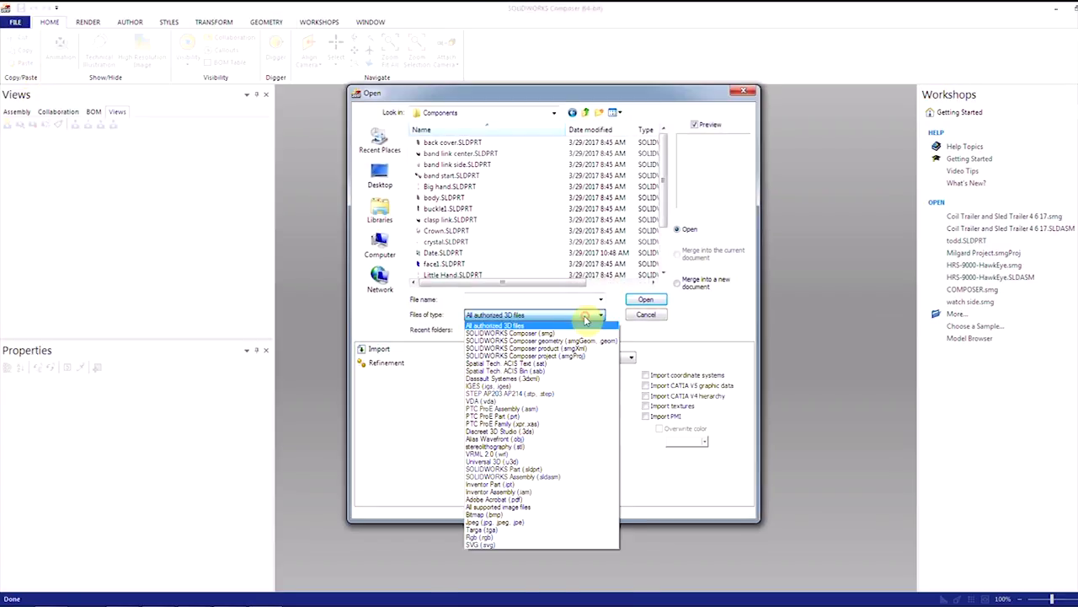
{"action": "left_click", "coordinate": [541, 476]}
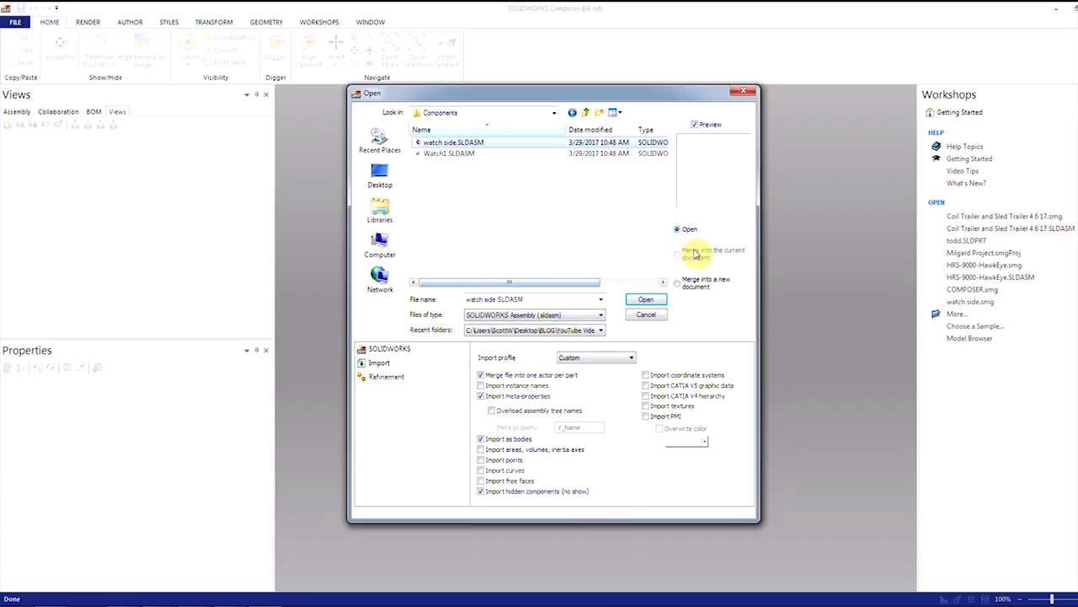
{"action": "left_click", "coordinate": [677, 283]}
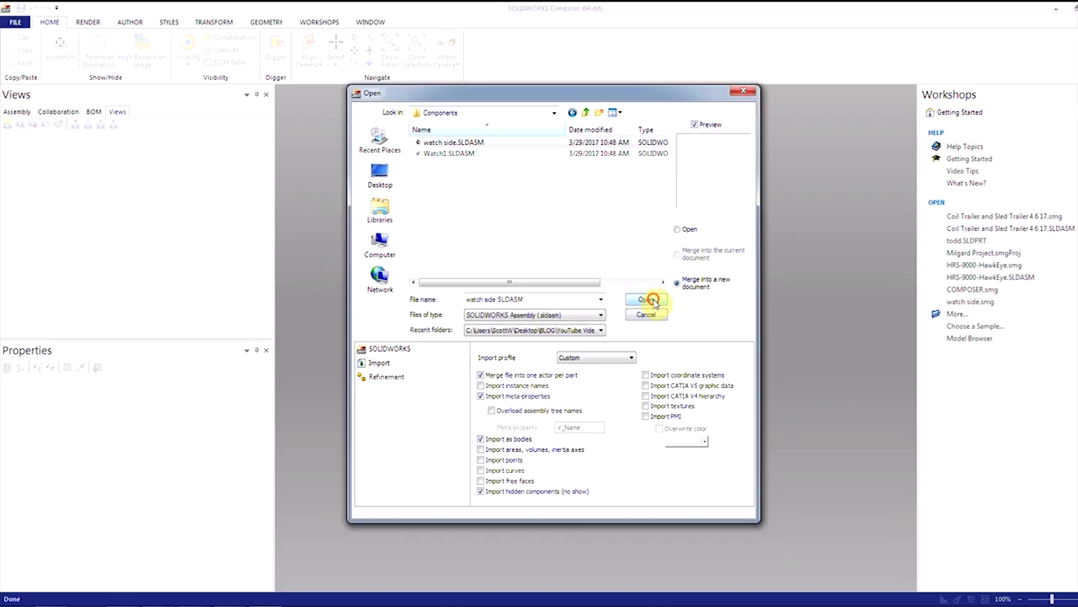
{"action": "left_click", "coordinate": [649, 299]}
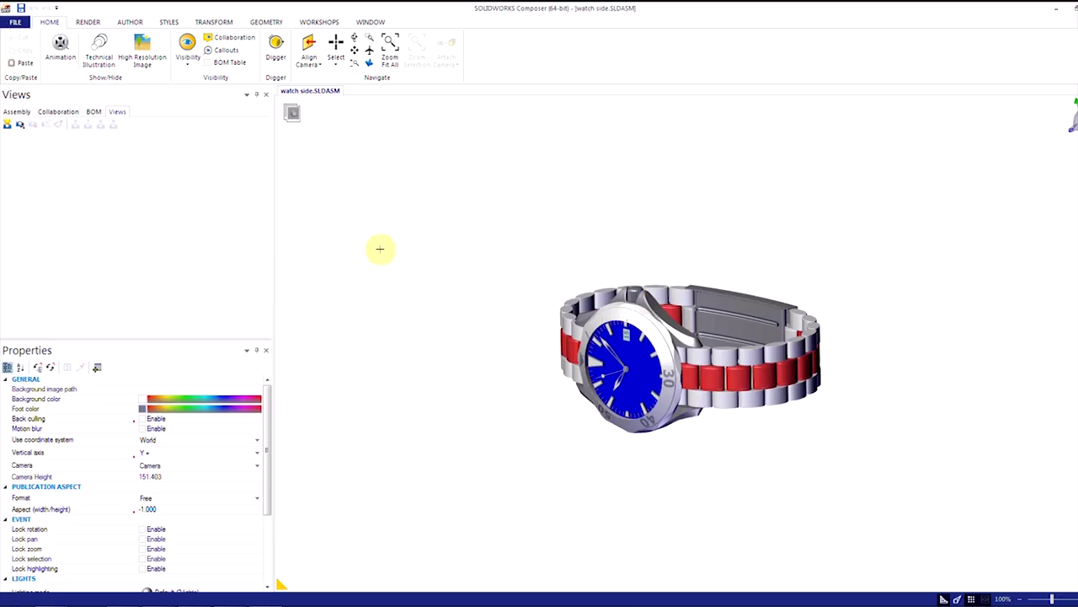
Create a view of the watch and expand the watch side assembly under Root in the assembly tree
{"action": "left_click", "coordinate": [12, 124]}
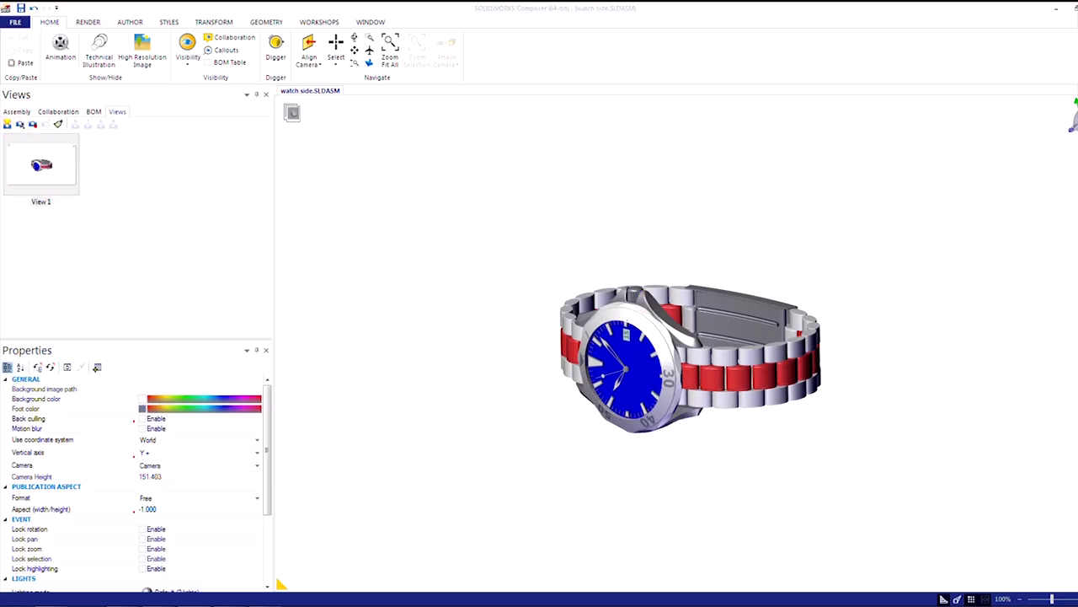
{"action": "left_click", "coordinate": [16, 111]}
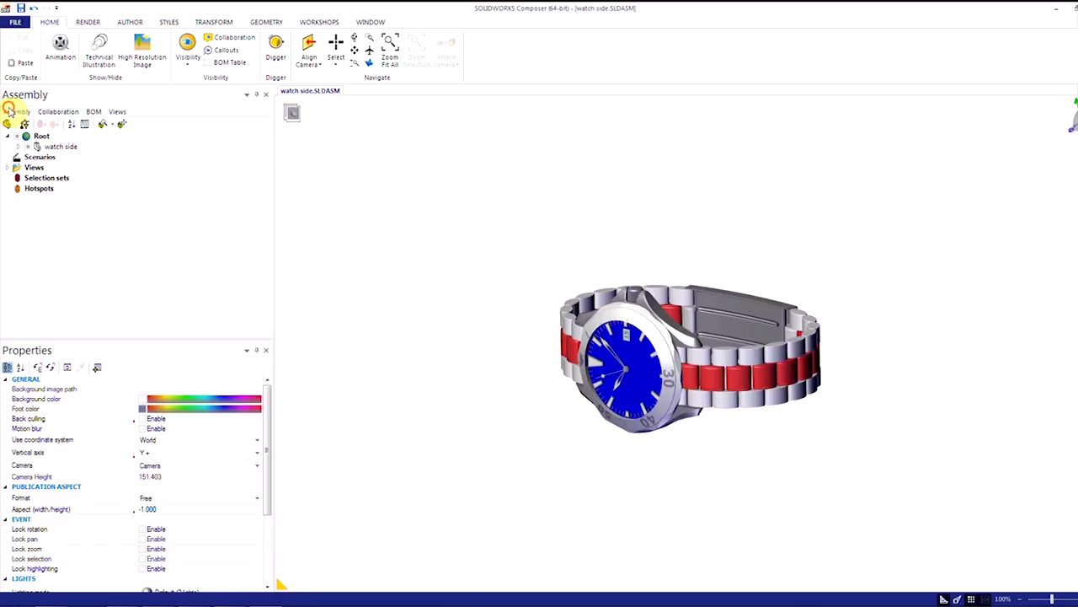
{"action": "left_click", "coordinate": [40, 138]}
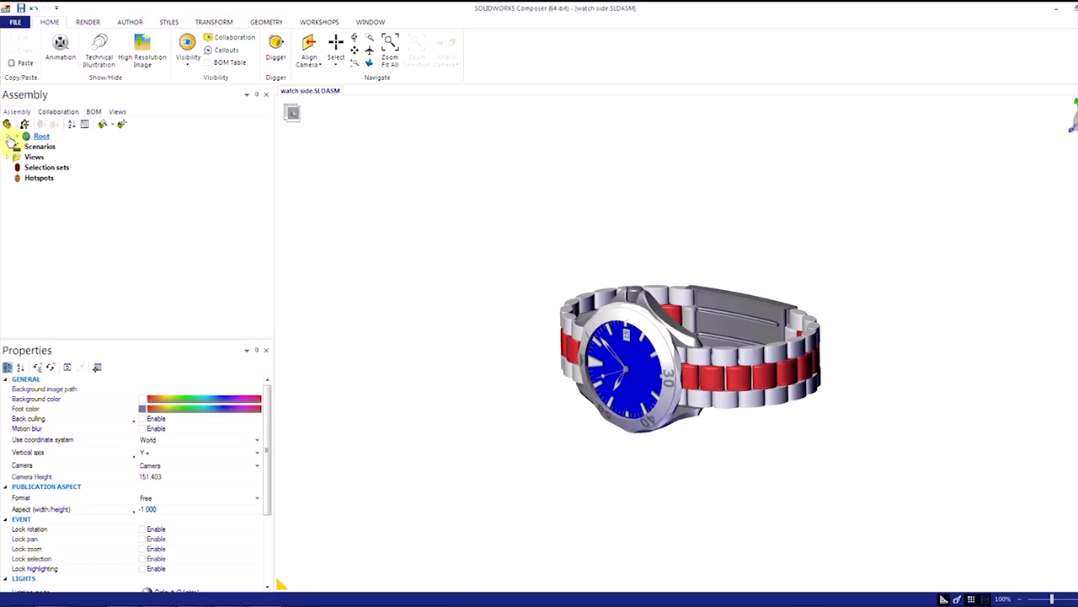
{"action": "left_click", "coordinate": [18, 146]}
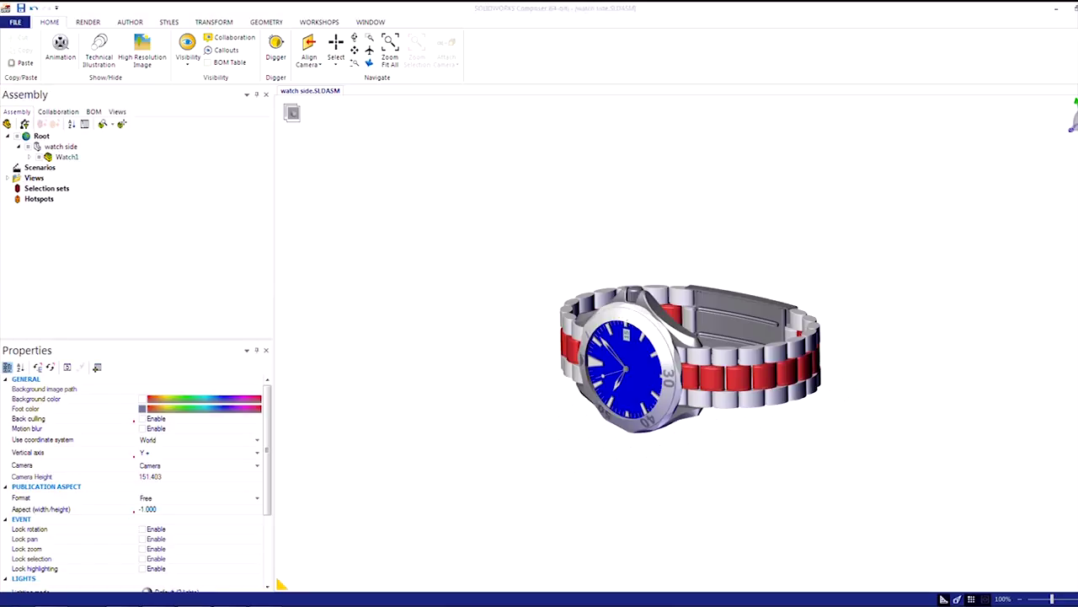
{"action": "left_click", "coordinate": [43, 138]}
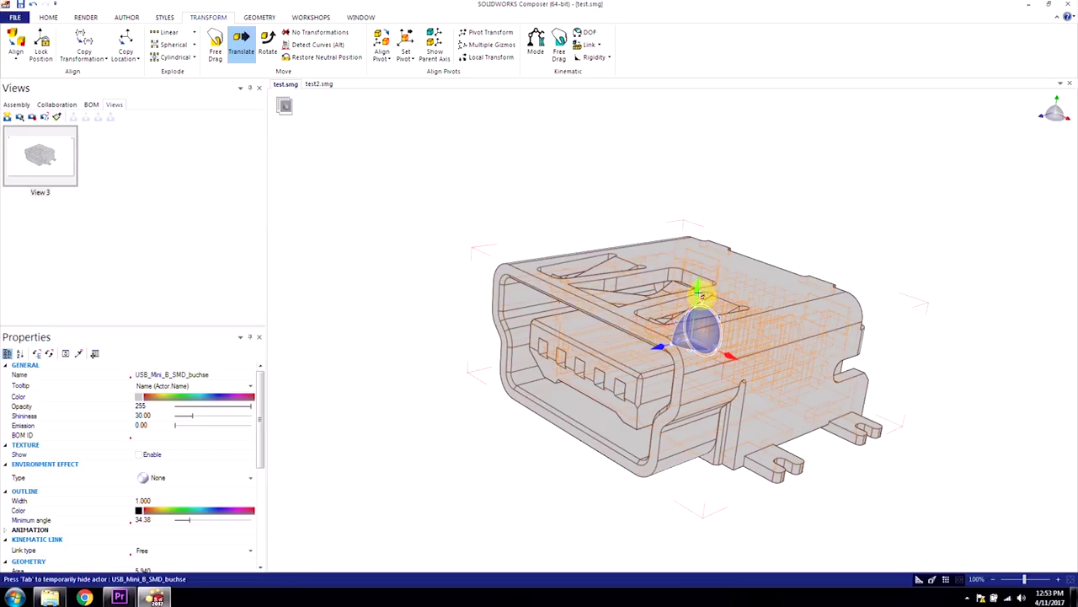
Translate the whole USB_Mini_B_SMD_buchse connector upward in test.smg, selecting it in the assembly tree, and deselect it
{"action": "left_click_drag", "start_coordinate": [699, 296], "coordinate": [733, 240]}
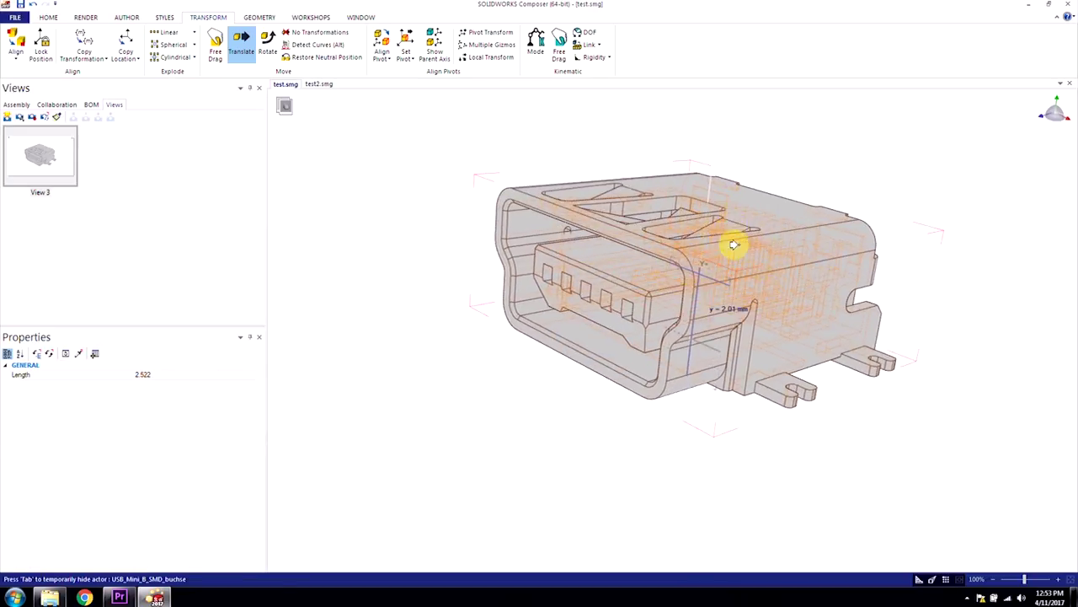
{"action": "left_click", "coordinate": [16, 104]}
{"action": "left_click", "coordinate": [96, 138], "text": "ctrl"}
{"action": "left_click", "coordinate": [96, 149]}
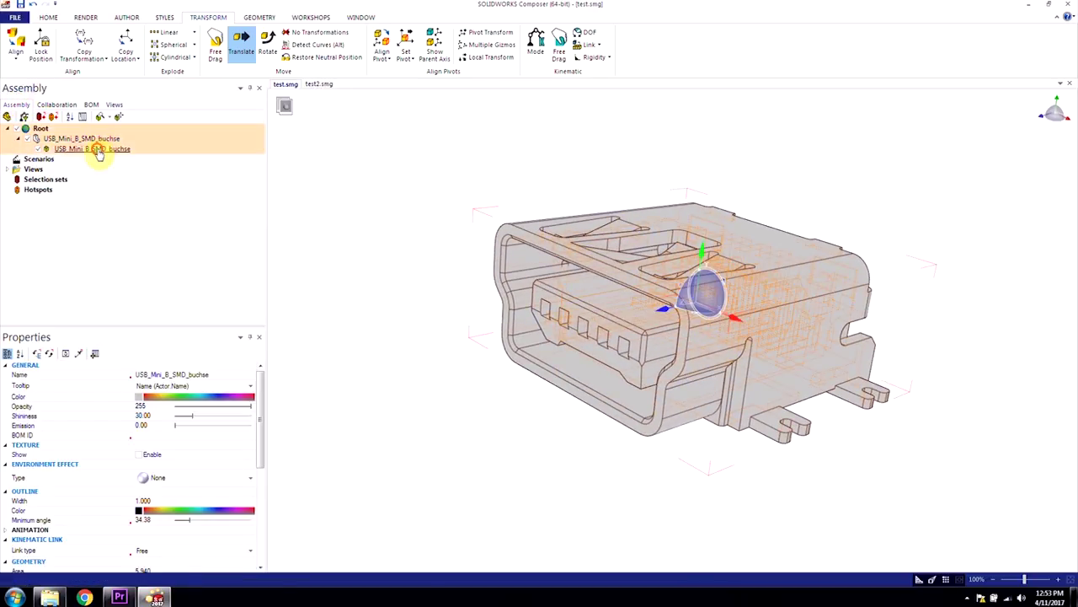
{"action": "left_click", "coordinate": [281, 206]}
{"action": "left_click", "coordinate": [652, 267]}
{"action": "mouse_move", "coordinate": [700, 245]}
{"action": "left_mouse_down"}
{"action": "mouse_move", "coordinate": [696, 222]}
{"action": "mouse_move", "coordinate": [696, 241]}
{"action": "left_mouse_up"}
{"action": "left_click", "coordinate": [477, 159]}
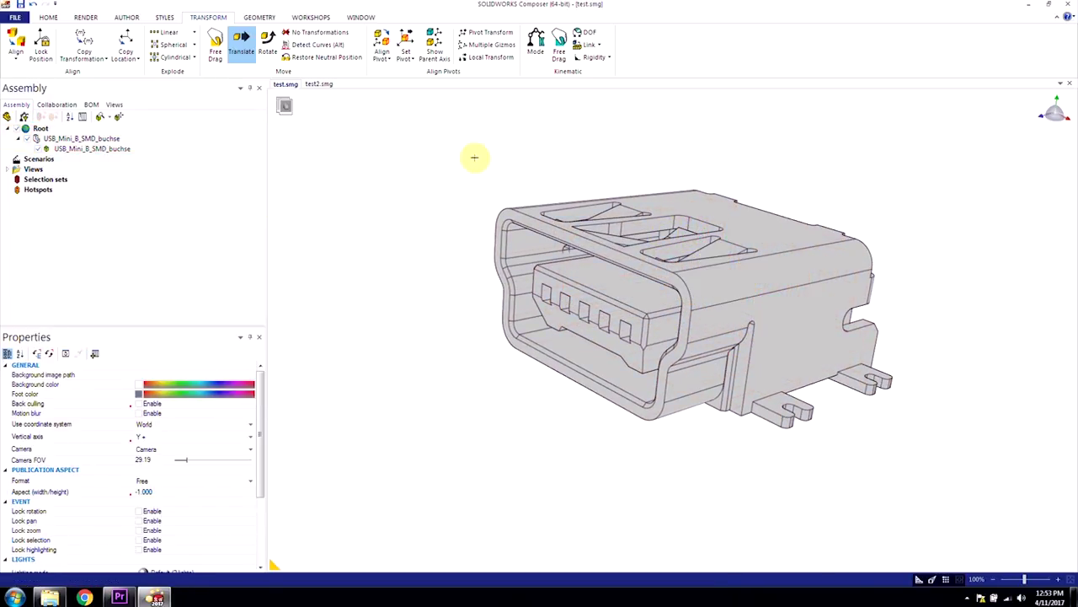
Switch to test2.smg and try to translate separate top and side faces of the blue connector housing
{"action": "left_click", "coordinate": [330, 87]}
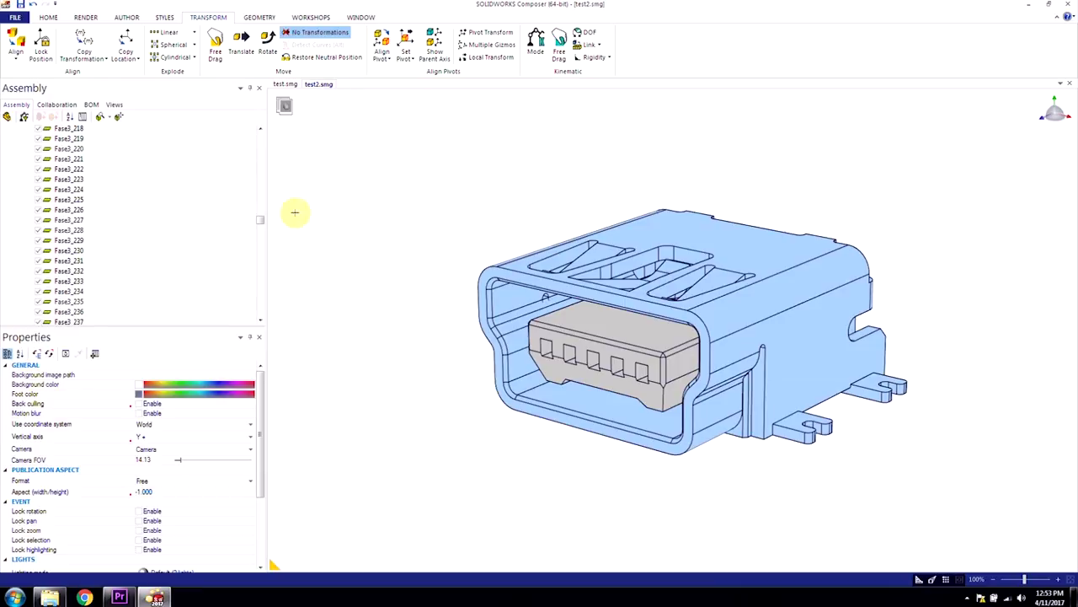
{"action": "left_click", "coordinate": [241, 46]}
{"action": "left_click", "coordinate": [763, 258]}
{"action": "left_click_drag", "start_coordinate": [674, 204], "coordinate": [670, 148]}
{"action": "left_click", "coordinate": [817, 360]}
{"action": "left_click_drag", "start_coordinate": [847, 368], "coordinate": [1006, 409]}
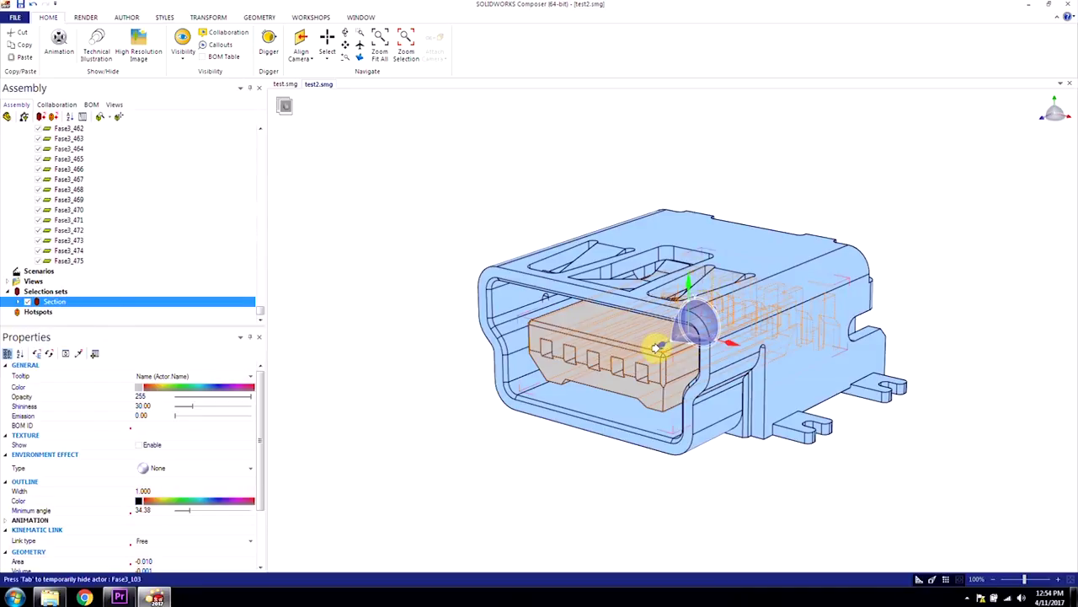
Translate the Section selection set out through the front opening of the connector housing and inspect the inner block
{"action": "left_click_drag", "start_coordinate": [657, 347], "coordinate": [446, 433]}
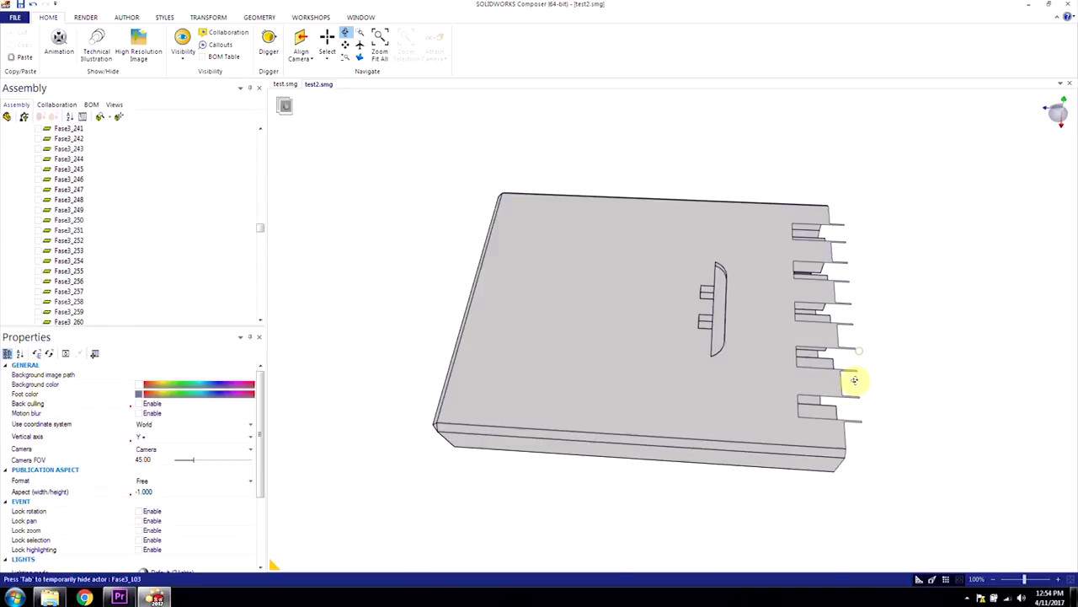
{"action": "left_click_drag", "start_coordinate": [854, 380], "coordinate": [937, 369]}
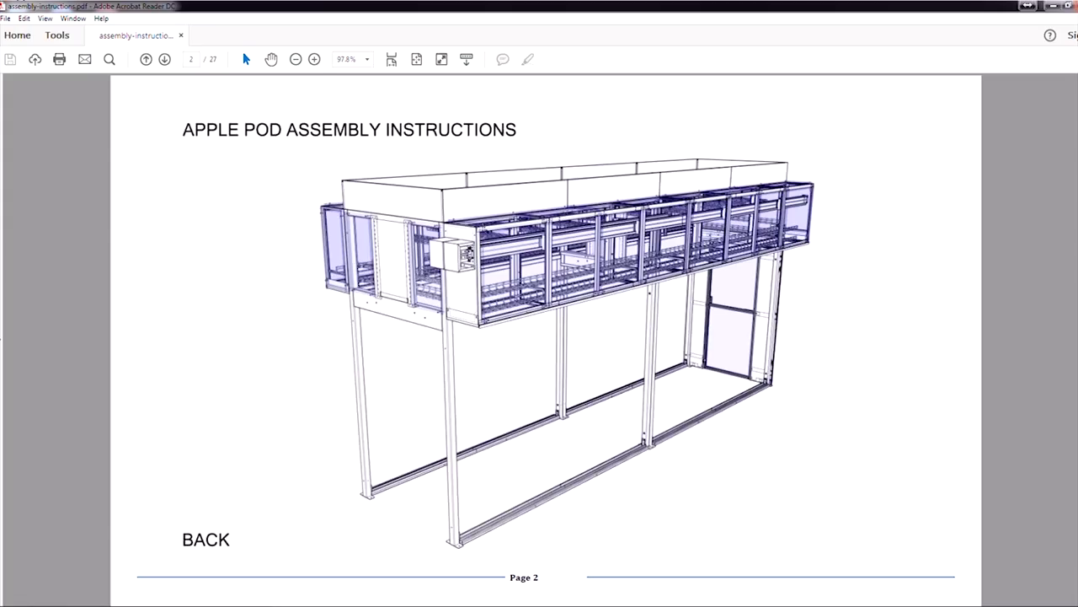
Look through assembly-instructions.pdf in Adobe Acrobat Reader from page 2 to the required tools page
{"action": "scroll", "coordinate": [539, 337], "scroll_direction": "down", "scroll_amount": 10}
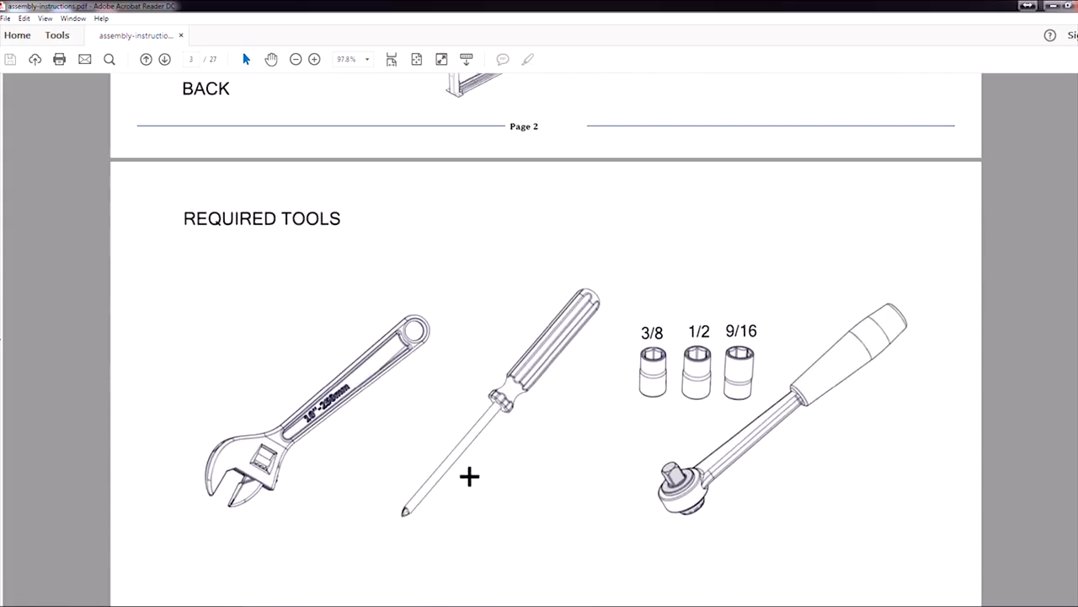
{"action": "scroll", "coordinate": [469, 253], "scroll_direction": "down", "scroll_amount": 3}
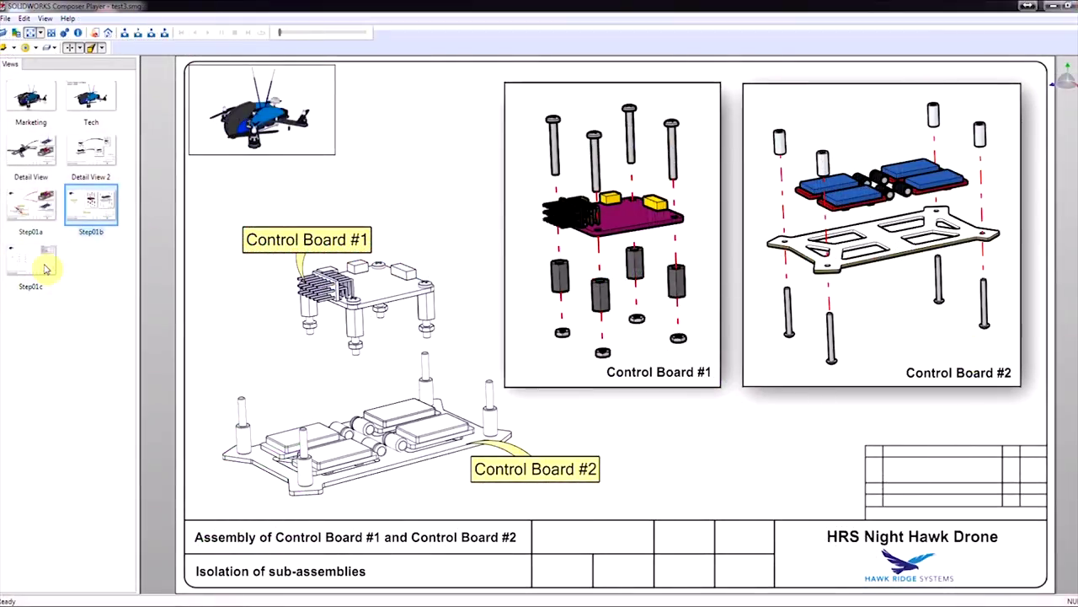
Show the drone's Step01c view in SOLIDWORKS Composer Player, and open the motor's detail page from the exploded view in the browser
{"action": "left_click", "coordinate": [47, 251]}
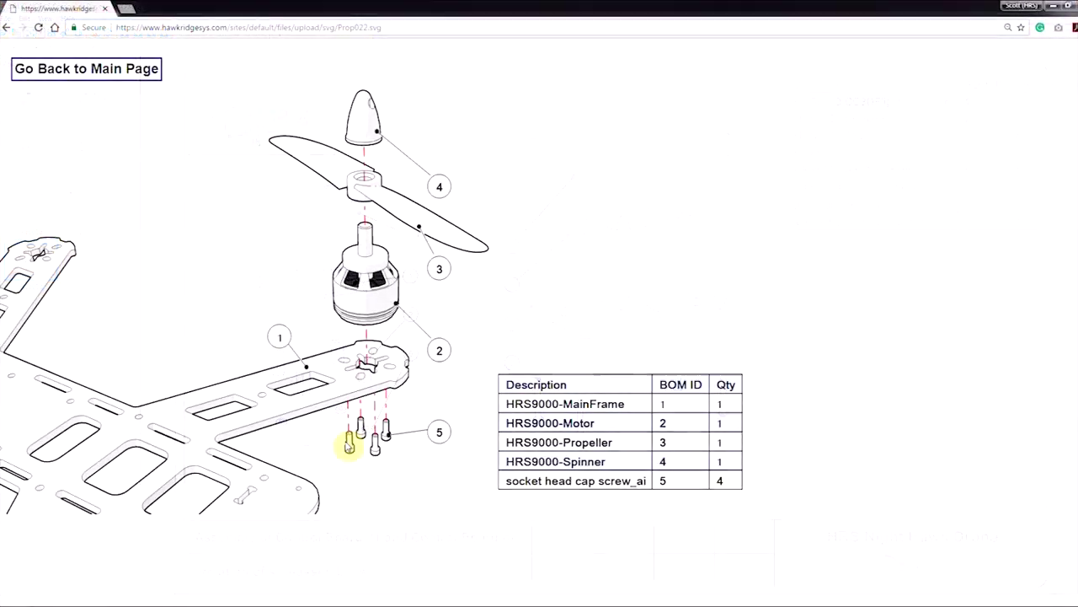
{"action": "left_click", "coordinate": [354, 278]}
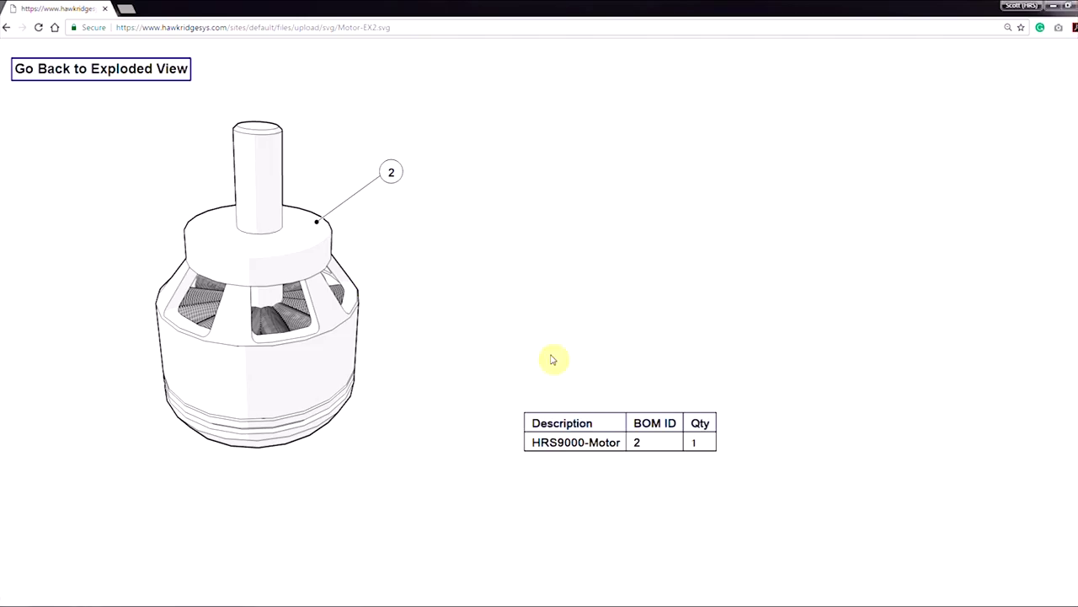